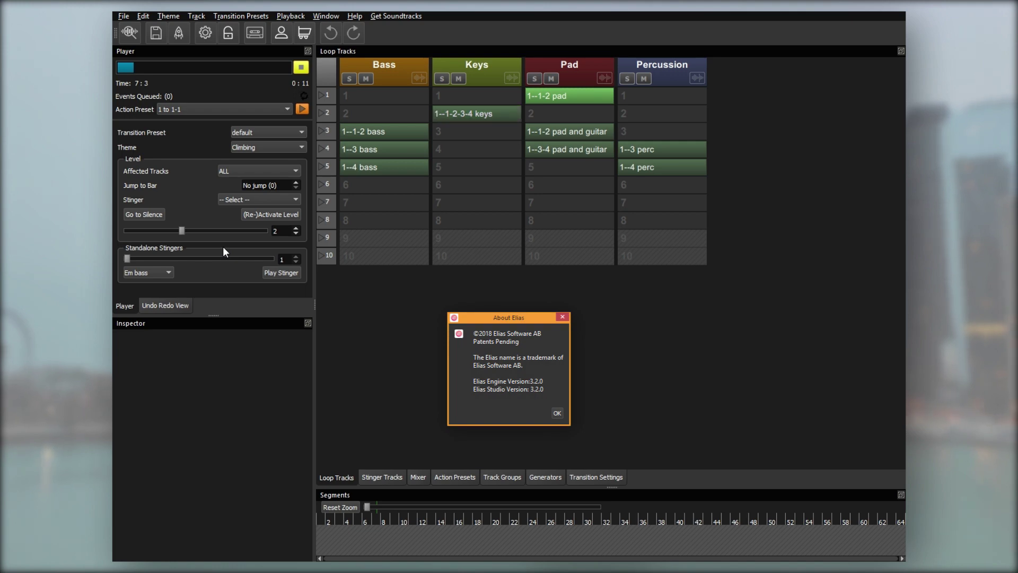
# - Close the version information and raise the playing Climbing theme's intensity level through 3, 4 and 5, ending back at 4
pyautogui.press('Escape')
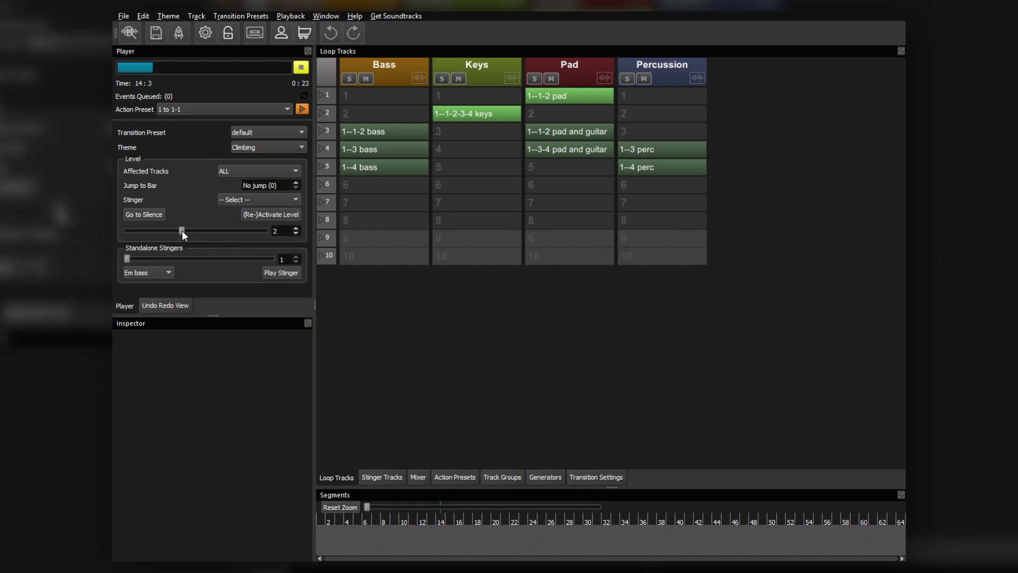
pyautogui.moveTo(182, 229); pyautogui.dragTo(209, 229)
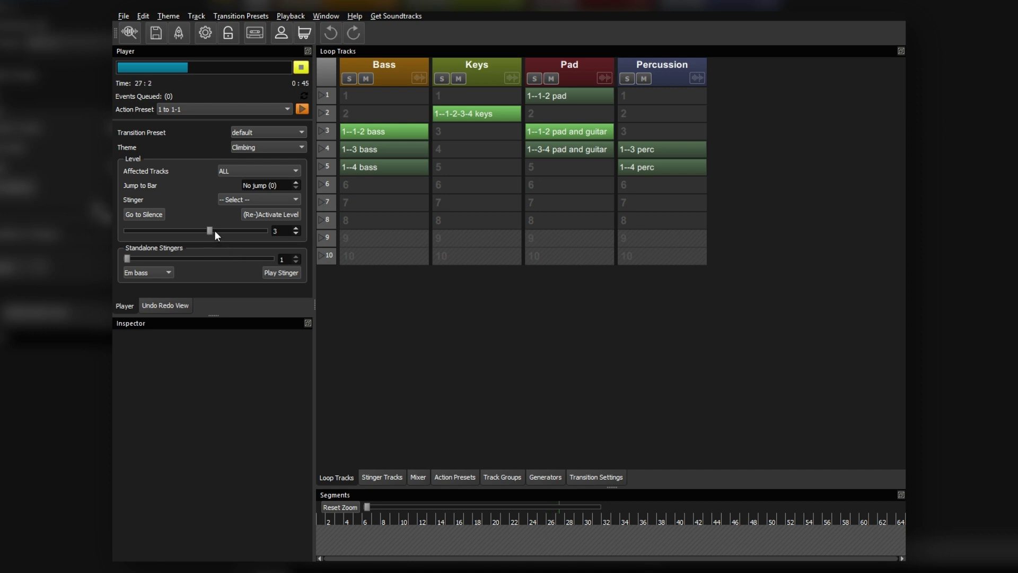
pyautogui.moveTo(214, 230); pyautogui.dragTo(242, 231)
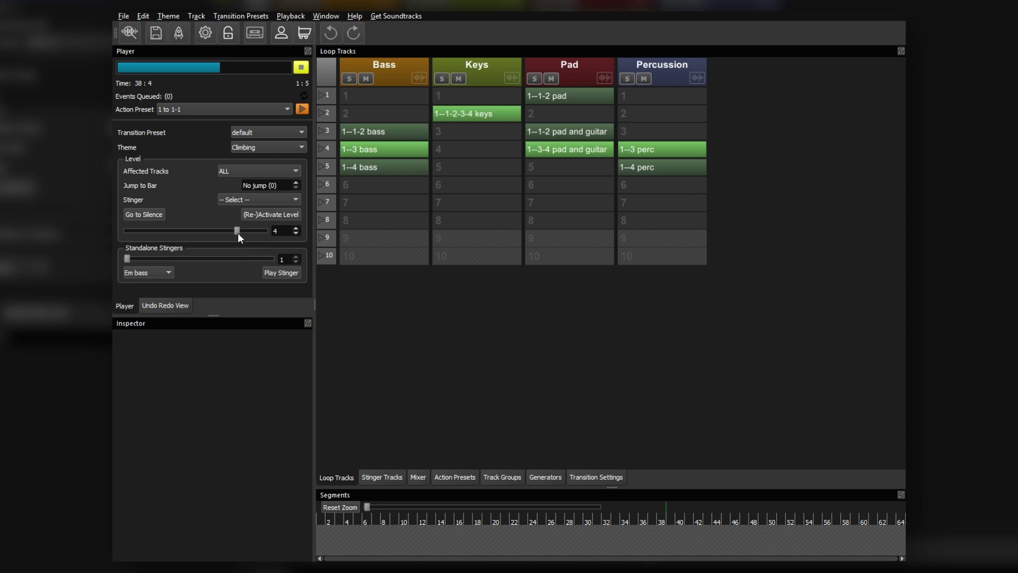
pyautogui.moveTo(239, 232); pyautogui.dragTo(269, 231)
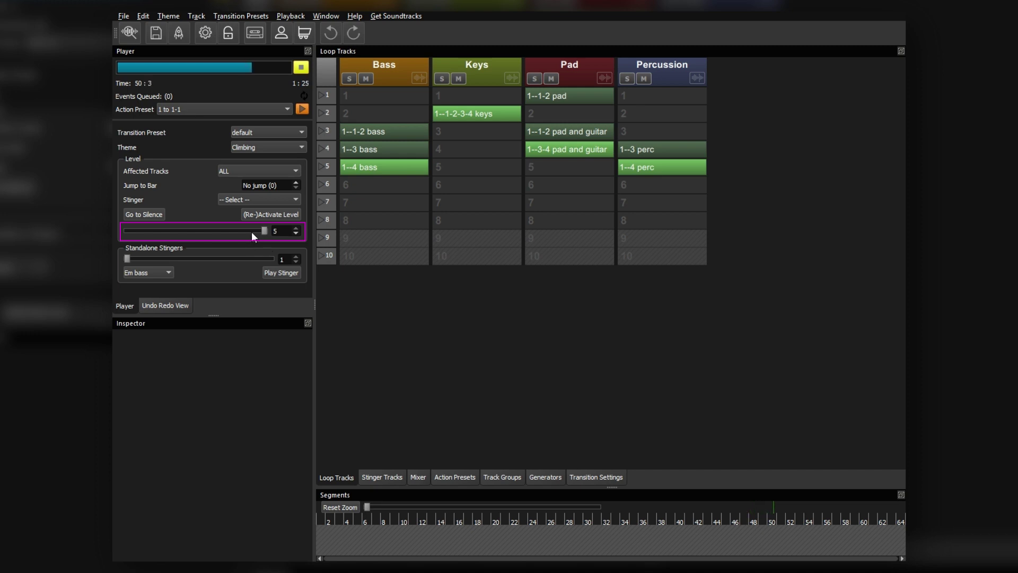
pyautogui.click(251, 231)
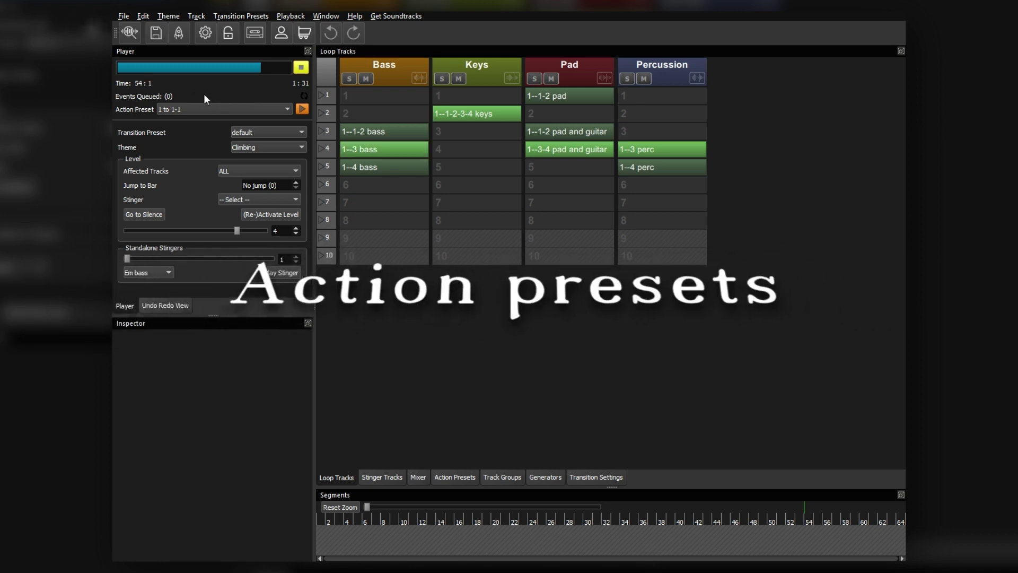
# - Run the action presets 1 to 1-5, 1 to 1-4 and 1 to 1-1 in turn on the playing Climbing theme
pyautogui.click(302, 110)
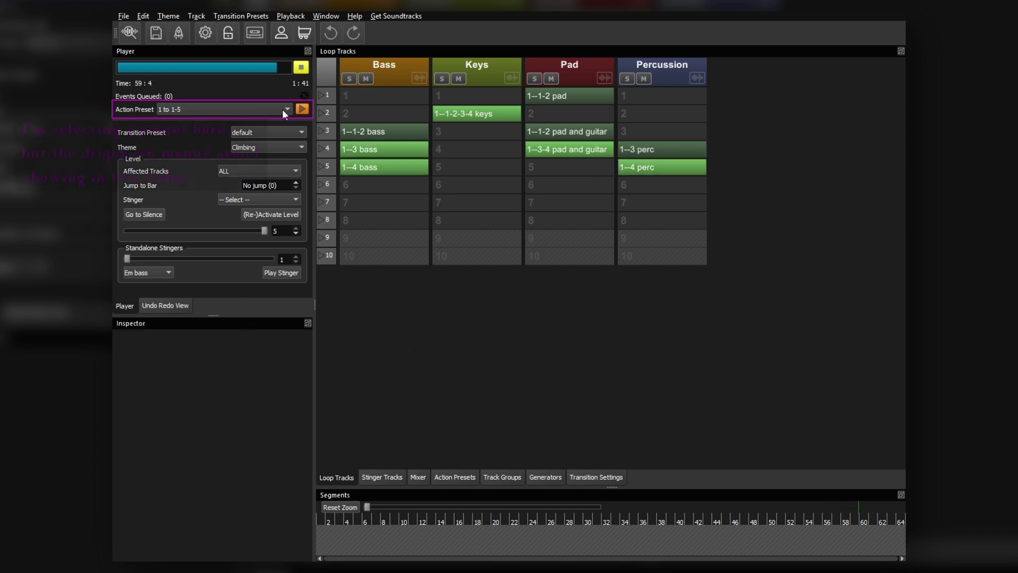
pyautogui.click(206, 96)
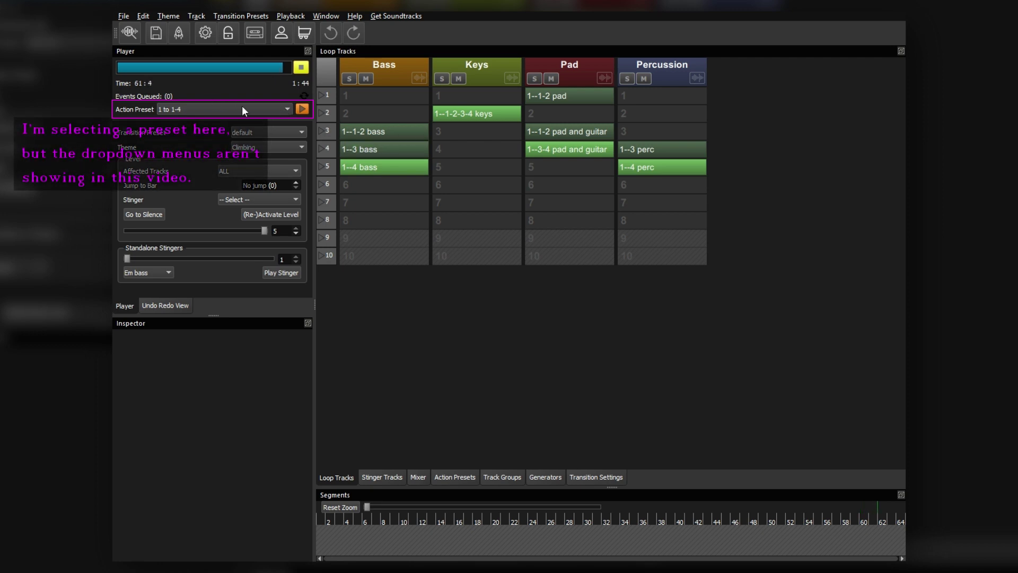
pyautogui.click(303, 109)
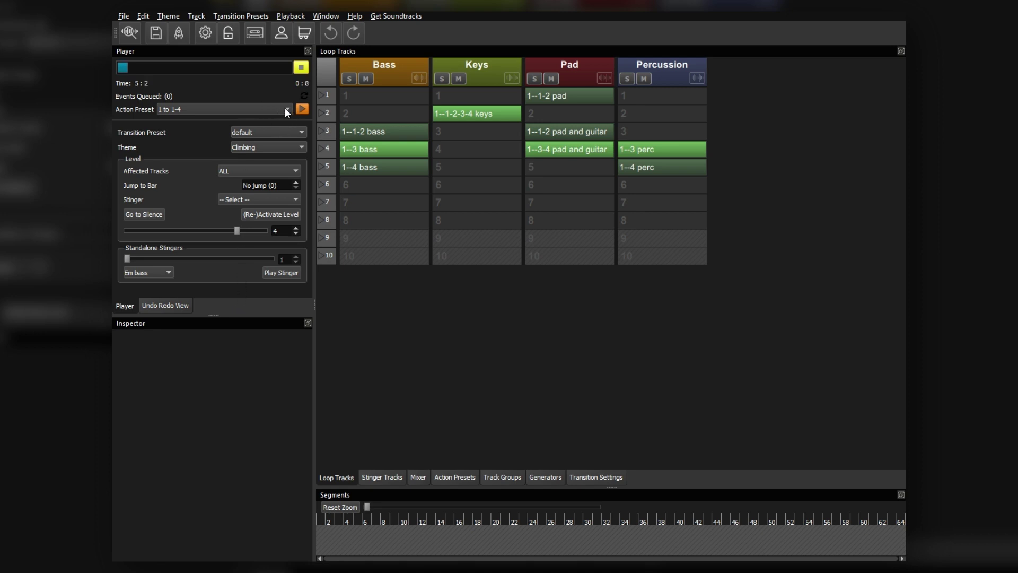
pyautogui.scroll(-1, 285, 108)
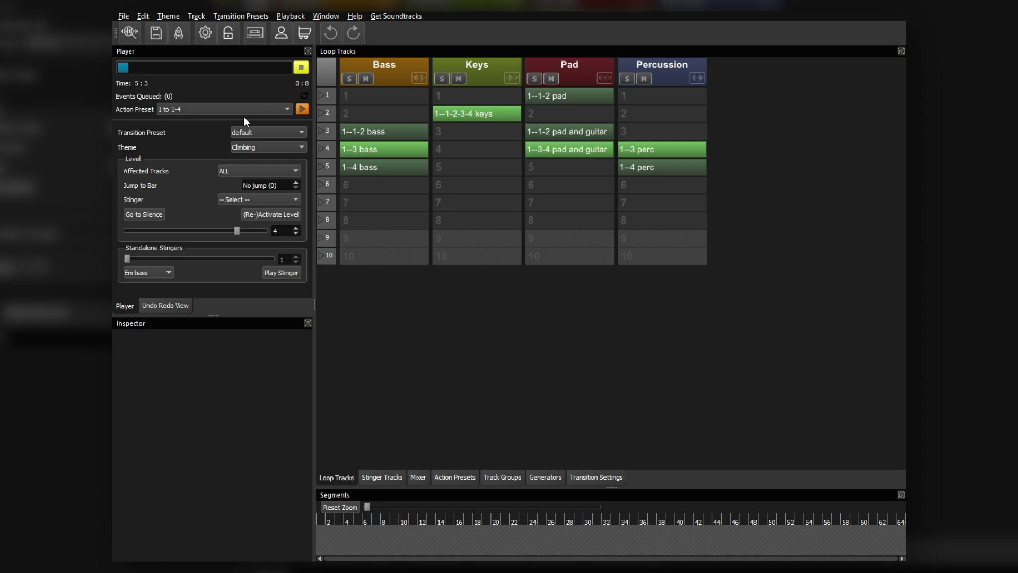
pyautogui.click(302, 109)
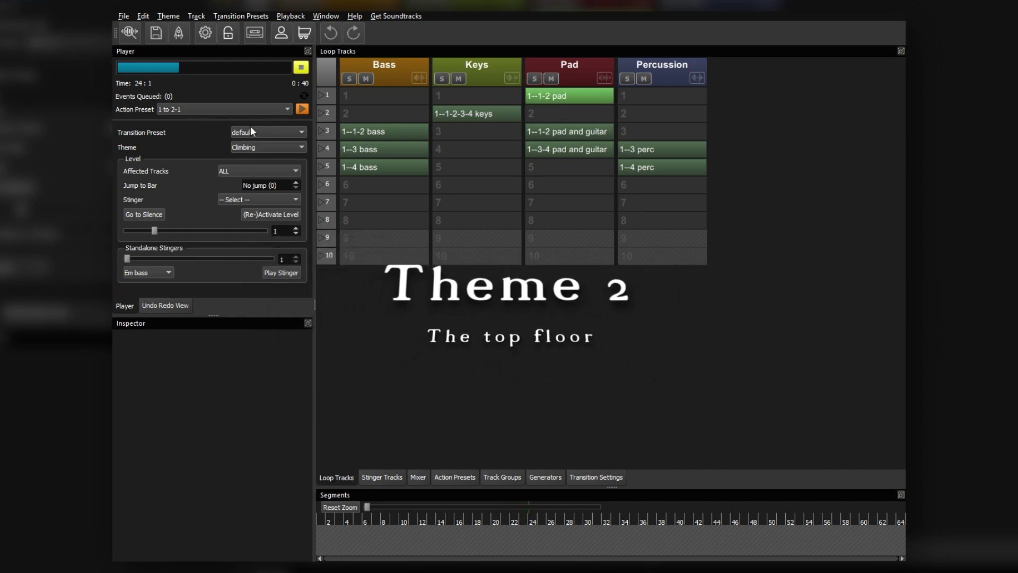
# - Switch playback to the Top floor theme with action preset 1 to 2-1 and raise its level through 2 to 3
pyautogui.click(303, 109)
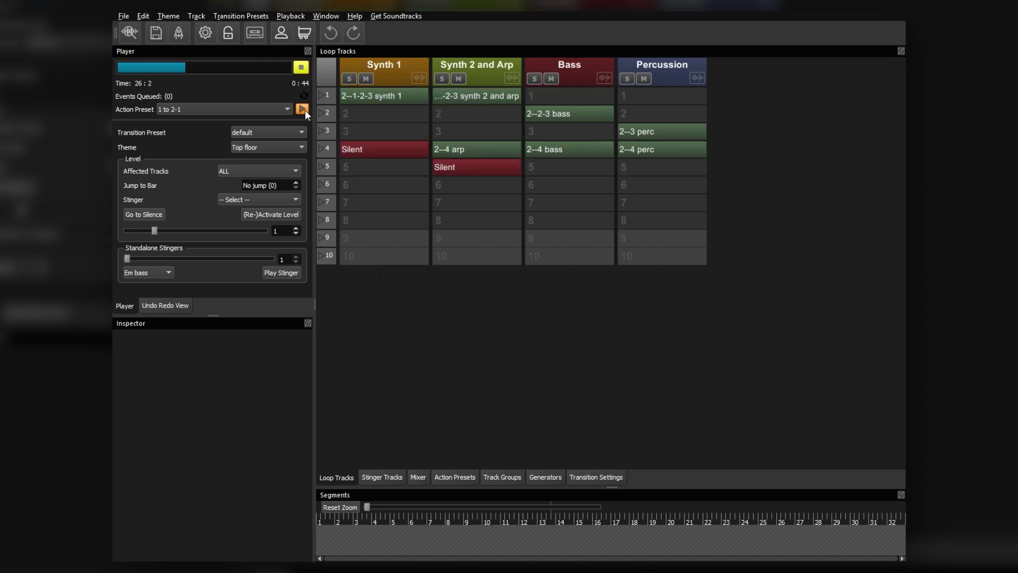
pyautogui.click(303, 108)
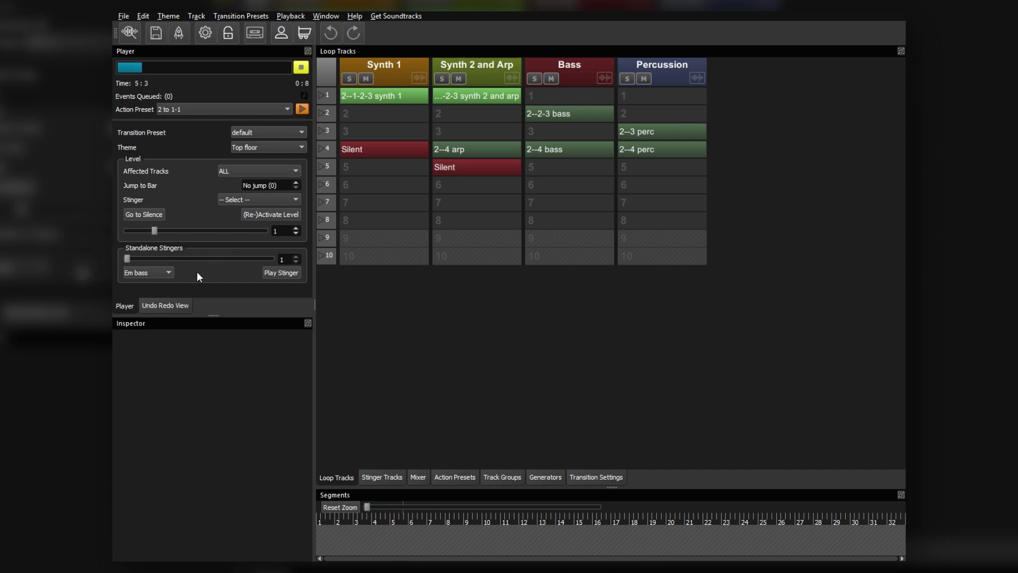
pyautogui.moveTo(155, 230); pyautogui.dragTo(187, 229)
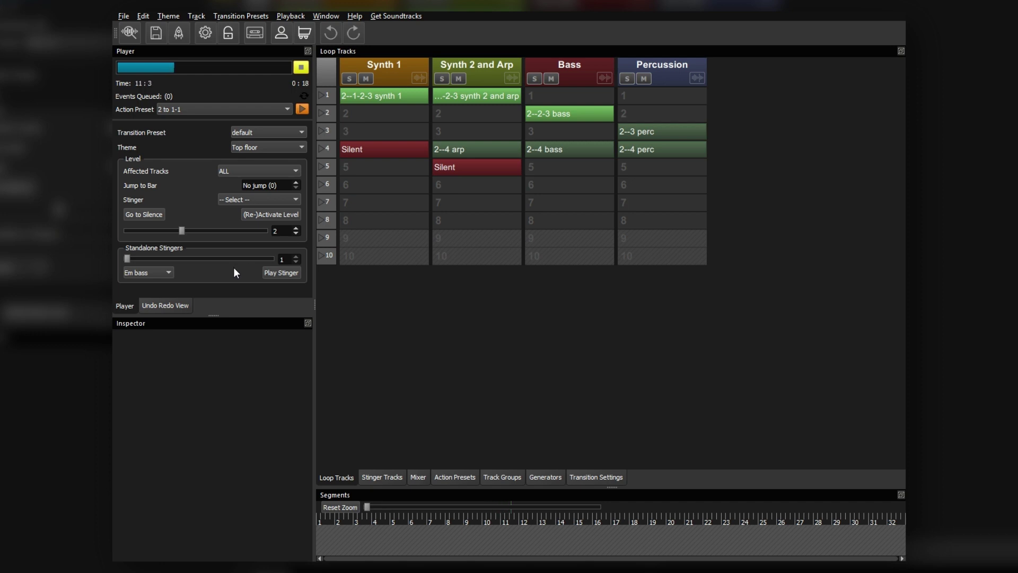
pyautogui.click(203, 230)
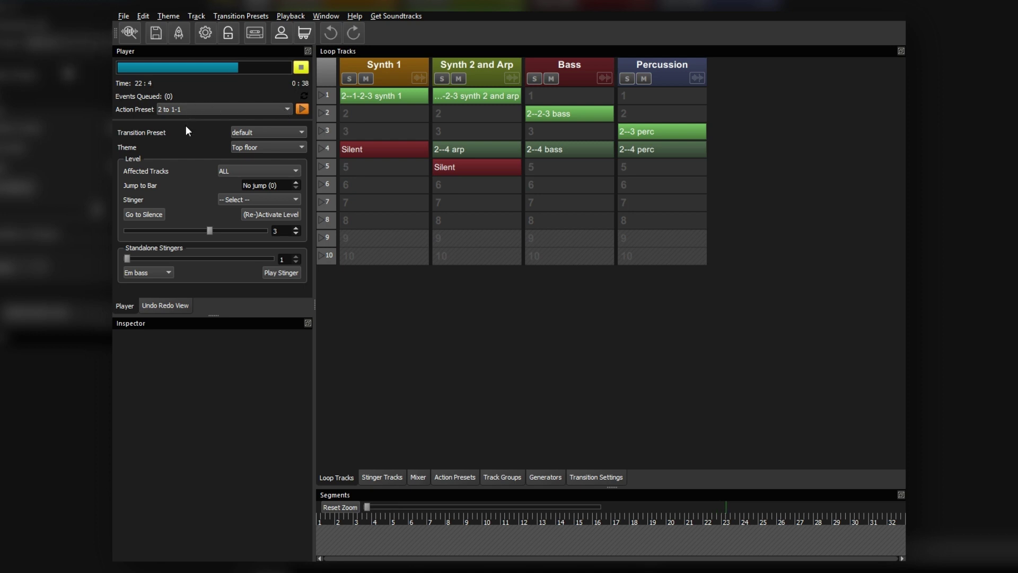
# - Run action preset 2-3 to 2-2 and raise the Top floor theme's level to 3 and on up to 5
pyautogui.scroll(-1, 284, 112)
pyautogui.click(302, 110)
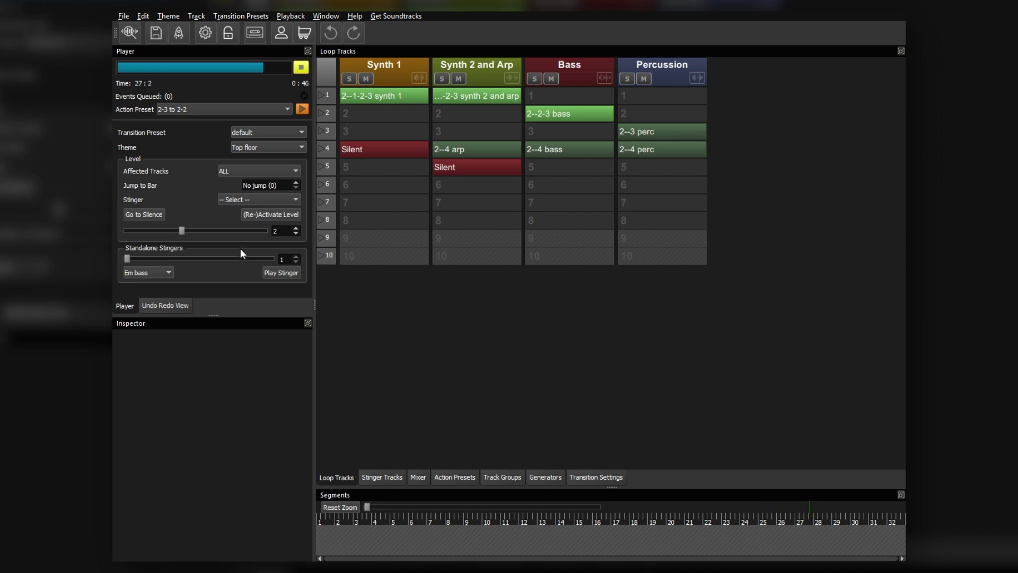
pyautogui.moveTo(204, 234); pyautogui.dragTo(215, 233)
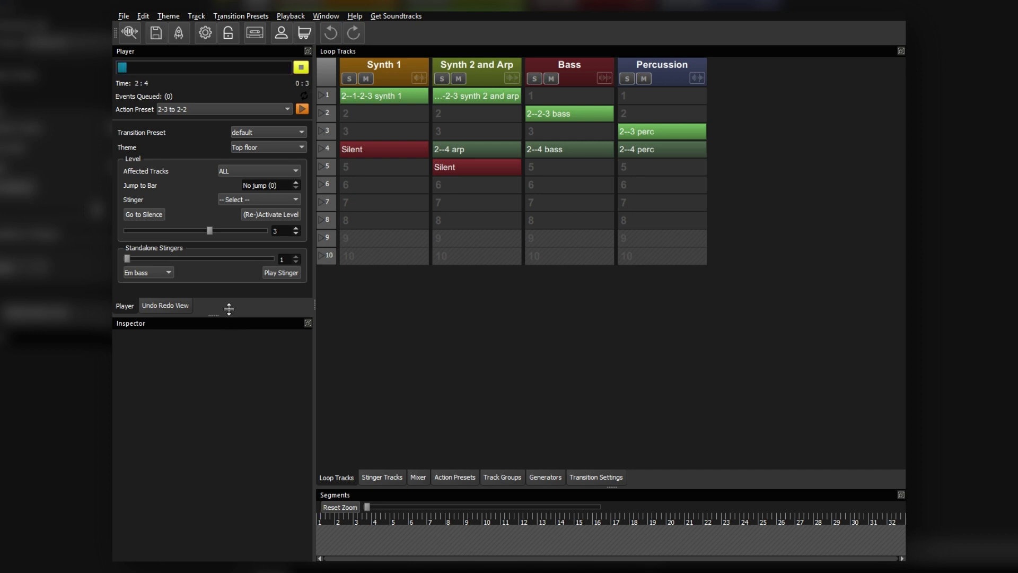
pyautogui.moveTo(211, 231); pyautogui.dragTo(241, 233)
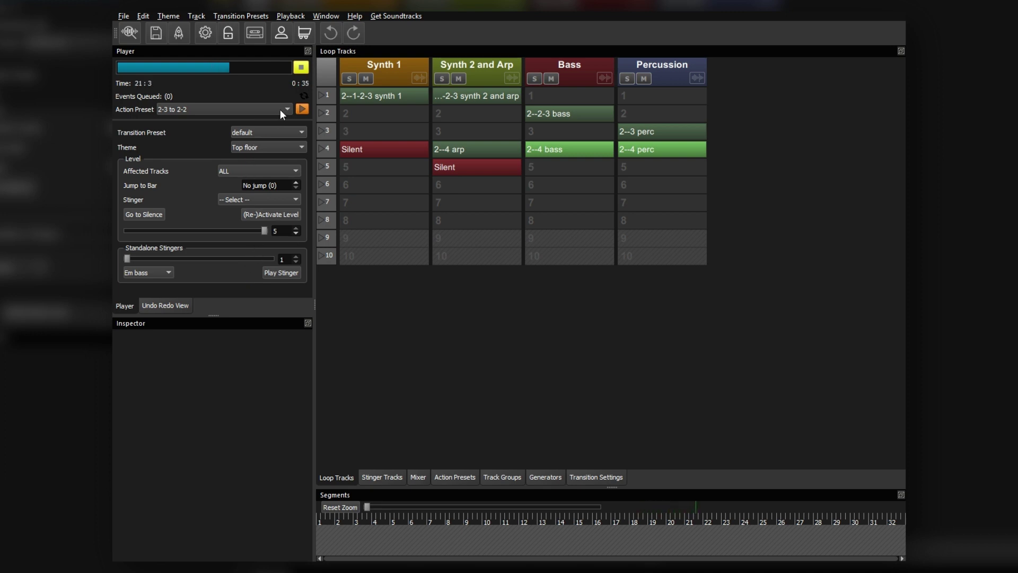
# - Run action preset 2-3 to 2-1 and raise the Top floor theme's level through 2 and 3 to 4
pyautogui.scroll(1, 280, 109)
pyautogui.click(302, 109)
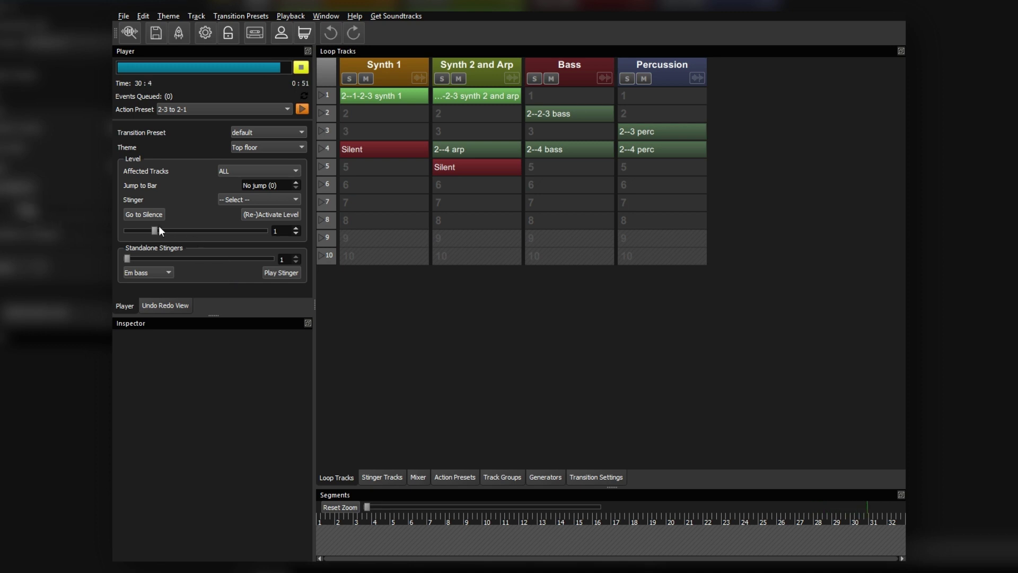
pyautogui.moveTo(156, 229); pyautogui.dragTo(185, 230)
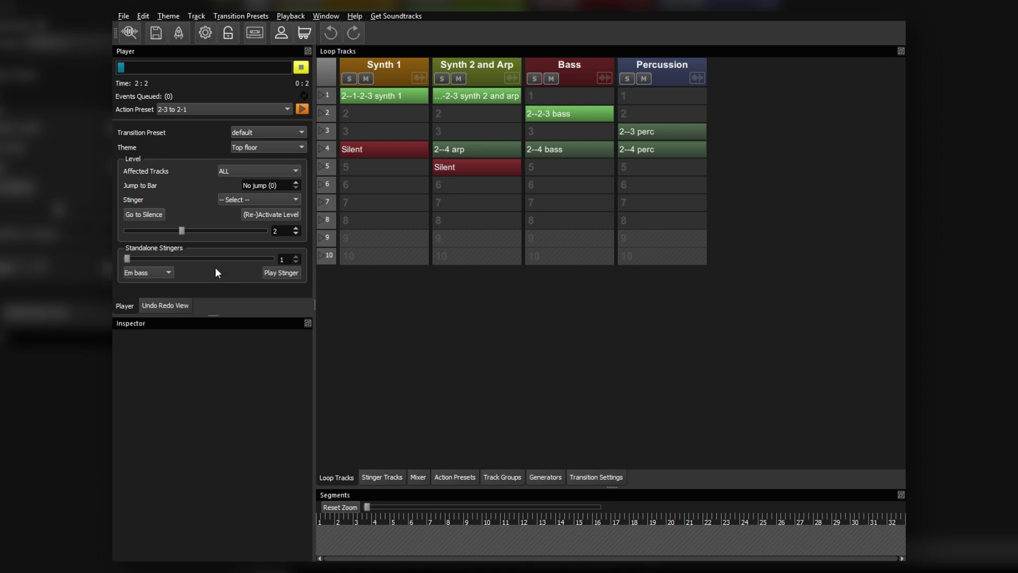
pyautogui.click(208, 232)
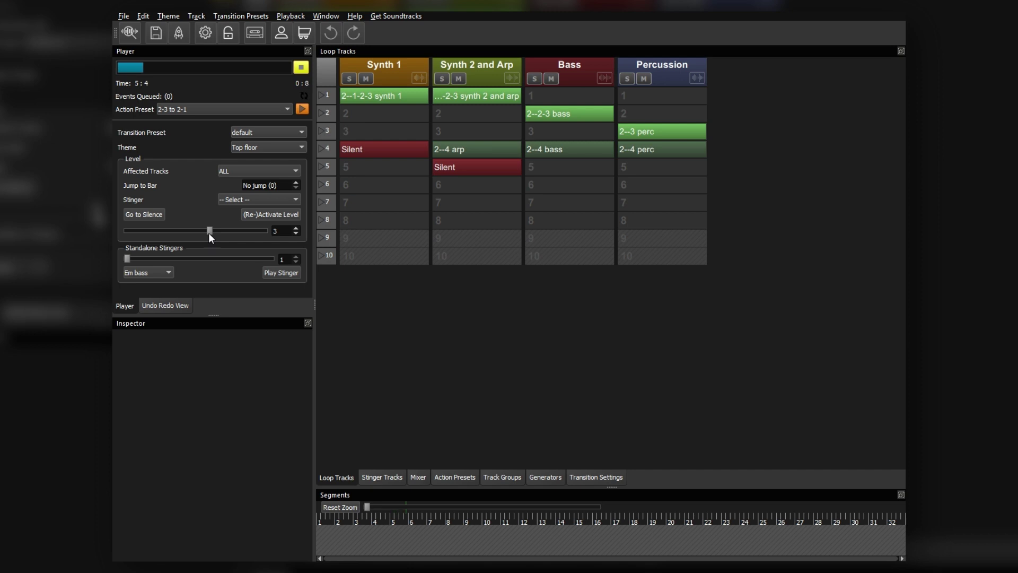
pyautogui.click(239, 232)
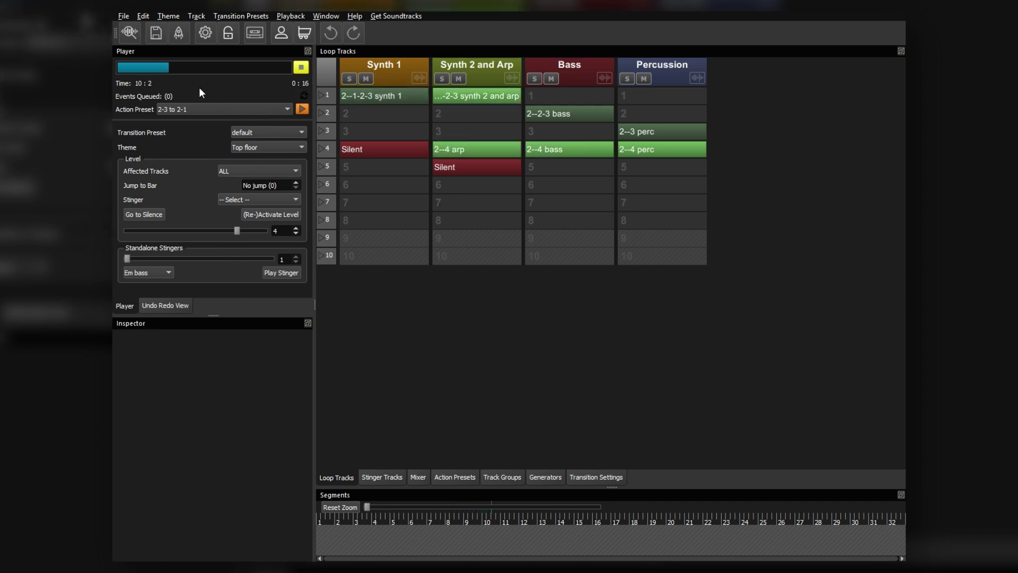
# - Use action presets to switch to Climbing at level 5, Top floor at level 4, and back to Climbing at level 1
pyautogui.scroll(-1, 193, 110)
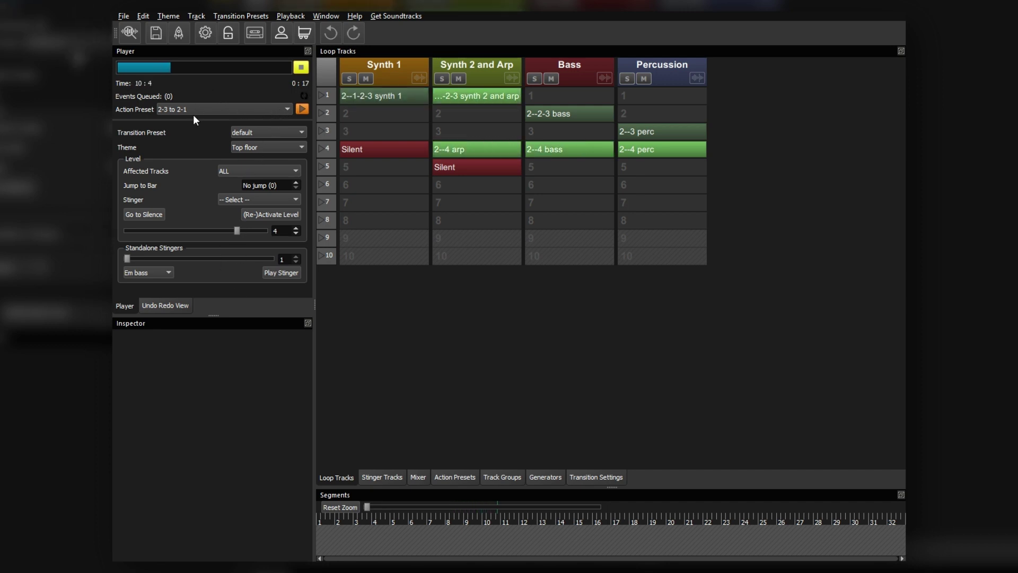
pyautogui.click(302, 109)
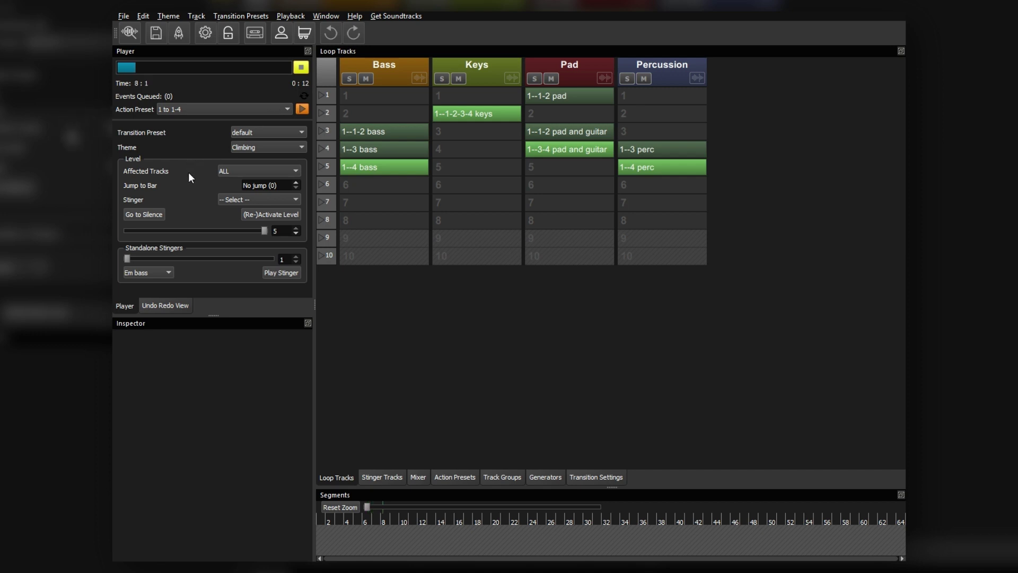
pyautogui.click(302, 109)
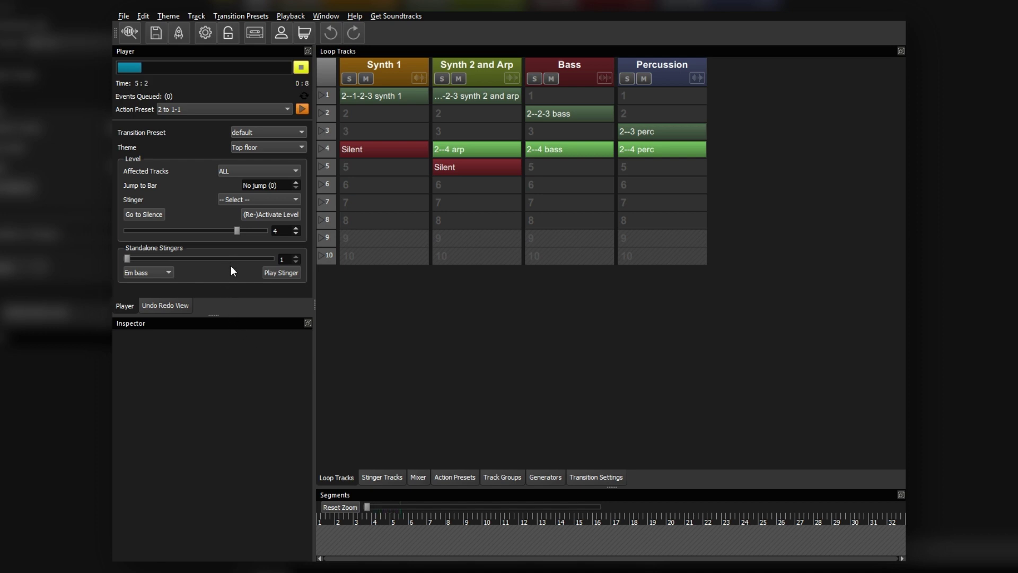
pyautogui.click(303, 109)
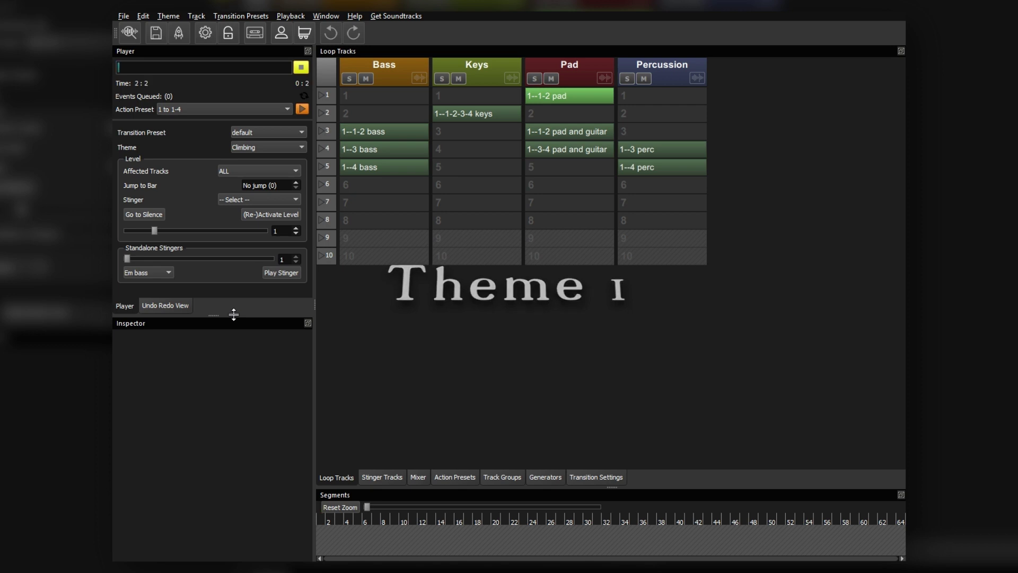
# - Send the Climbing theme to silence and stop it, and restart playback at level 1
pyautogui.click(147, 212)
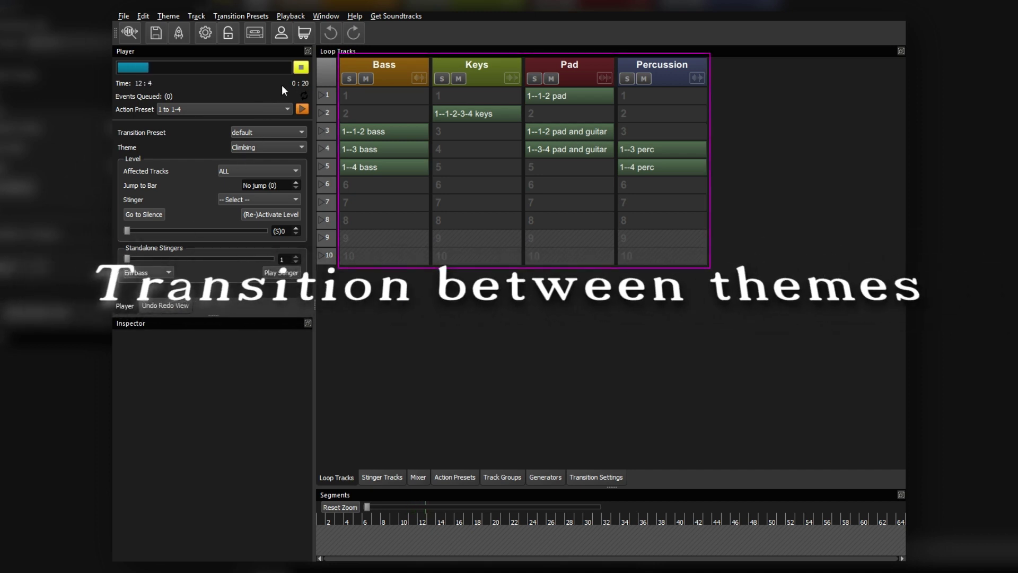
pyautogui.click(301, 71)
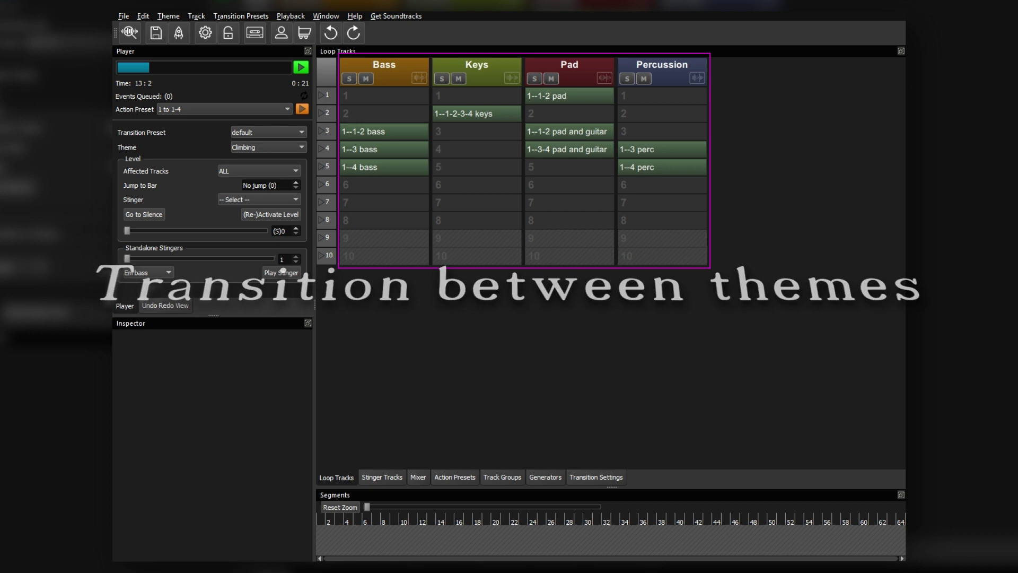
pyautogui.press('alt')
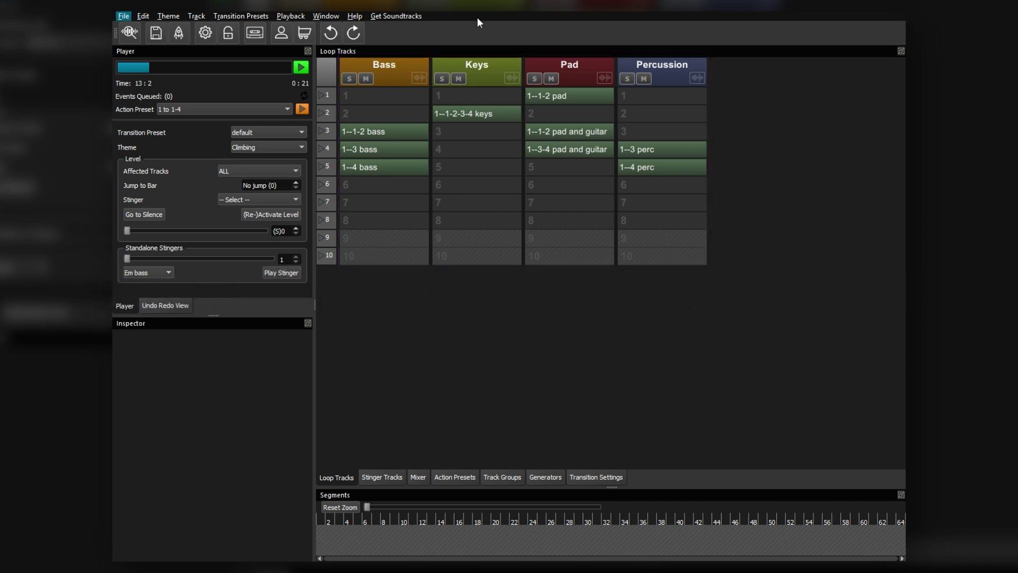
pyautogui.press('alt')
pyautogui.moveTo(129, 229); pyautogui.dragTo(154, 230)
pyautogui.click(303, 70)
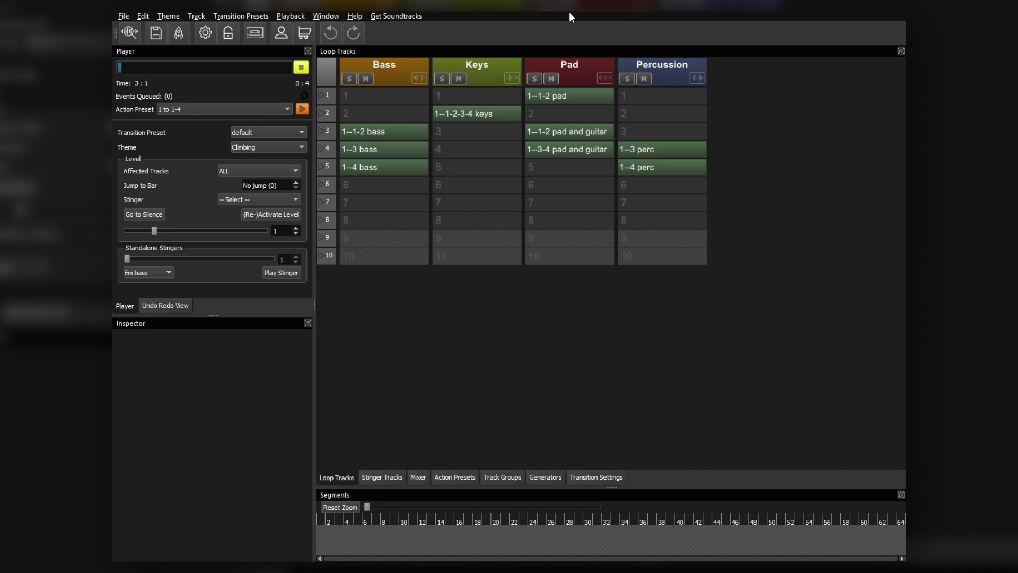
# - Inspect the Pad track's agility and fade settings and bring the Climbing theme from silence to level 1
pyautogui.click(578, 79)
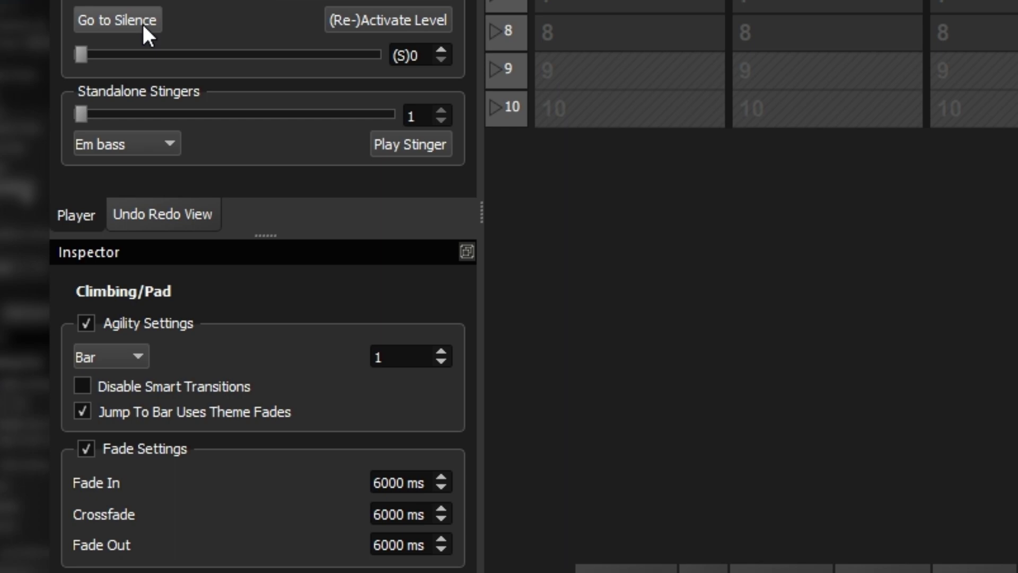
pyautogui.moveTo(82, 54); pyautogui.dragTo(161, 59)
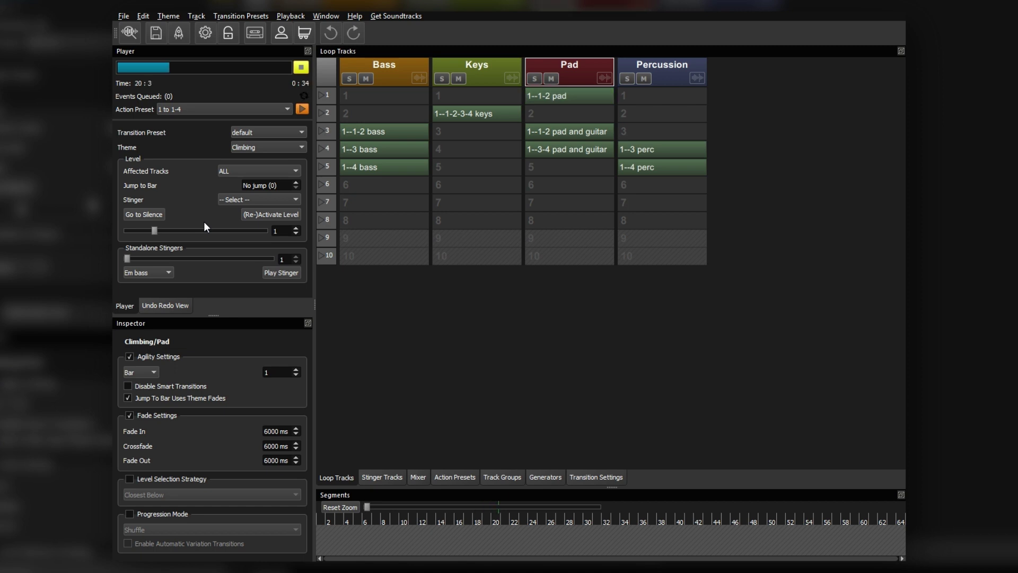
pyautogui.click(269, 160)
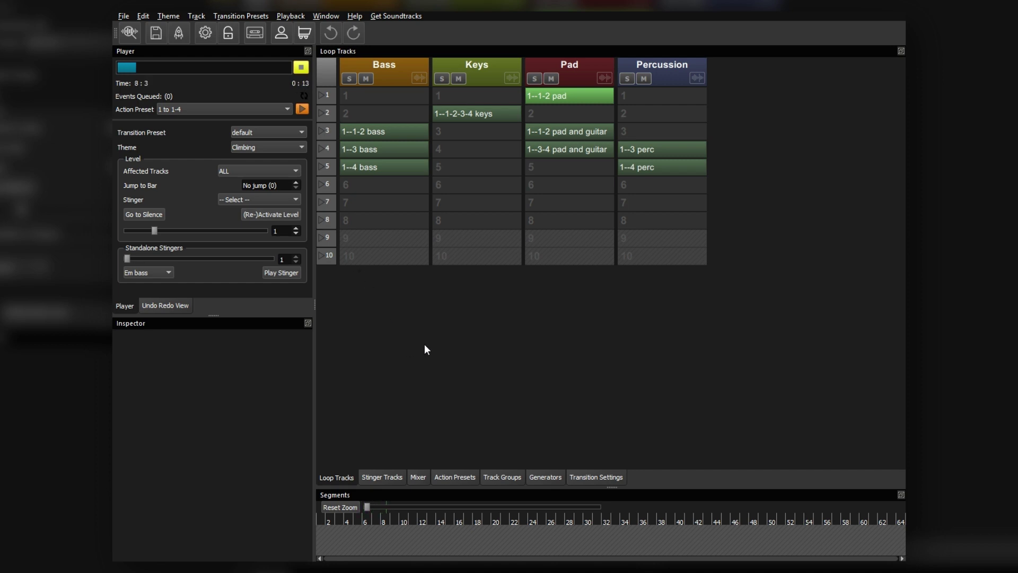
# - Expand the action preset 1 to 1-5 and examine the settings of its Set Level event
pyautogui.click(594, 477)
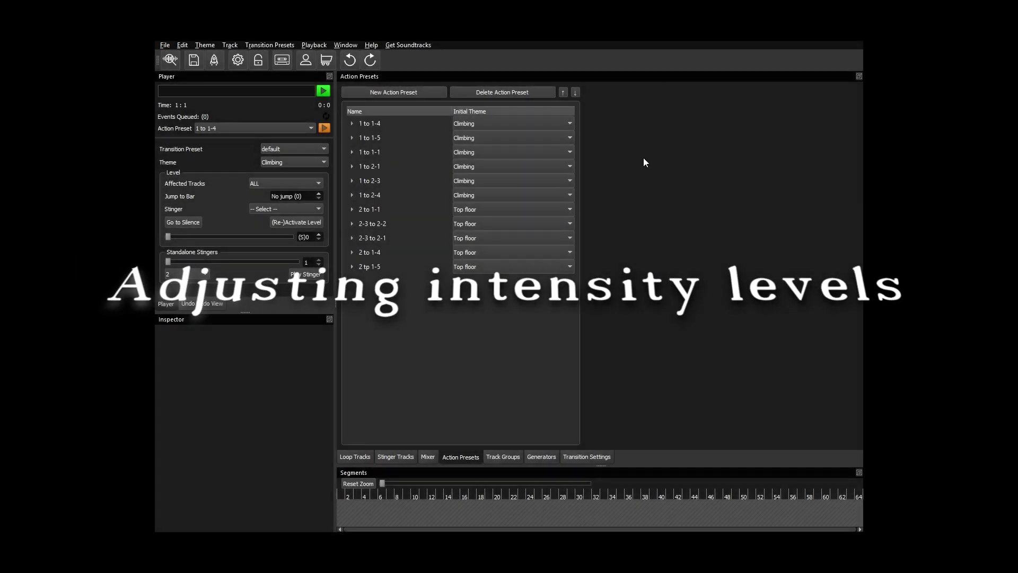
pyautogui.click(352, 137)
pyautogui.click(404, 153)
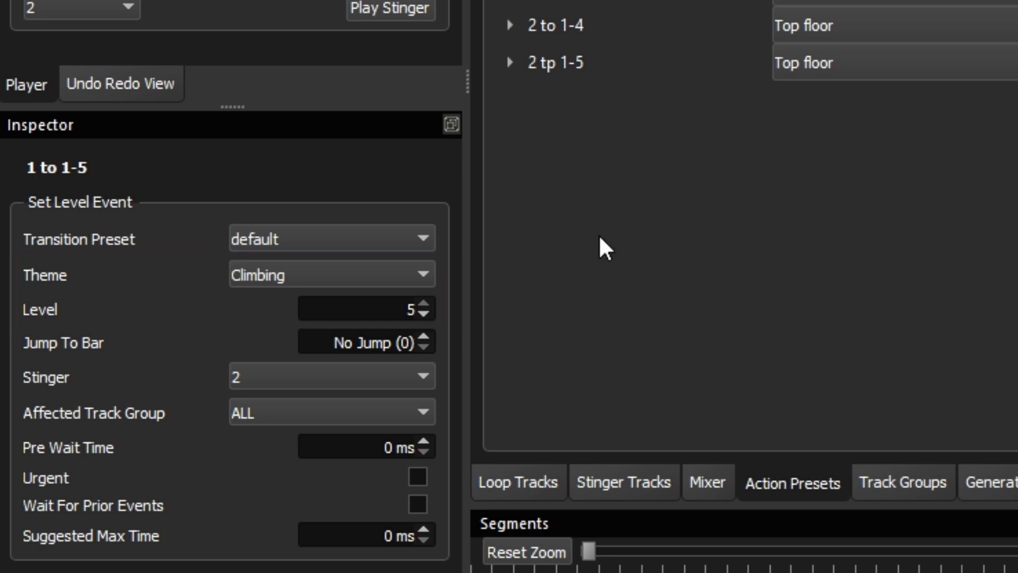
pyautogui.click(510, 491)
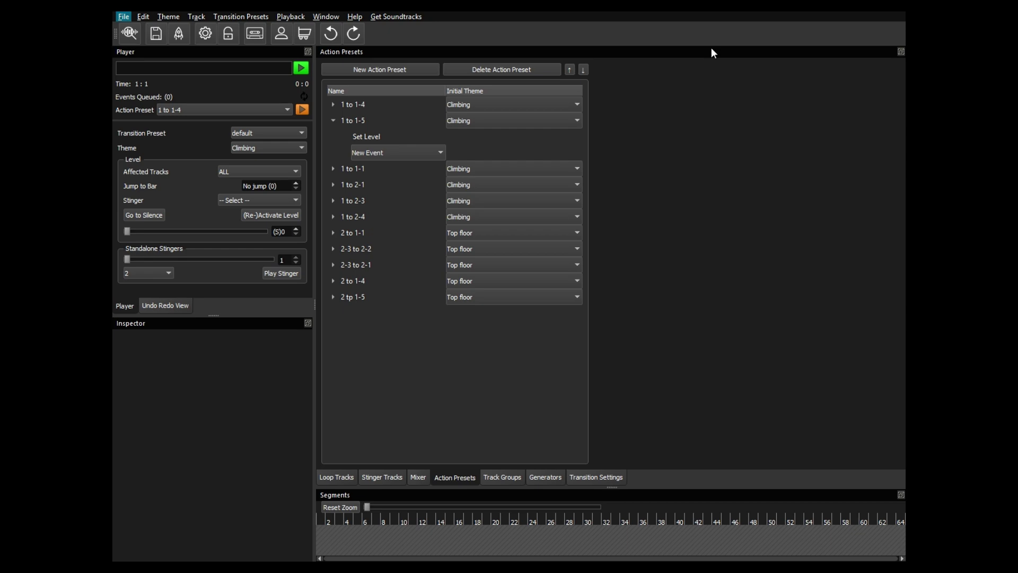
# - Review the default preset's transition settings for both themes, and check the Keys loop track's cells at levels 4 and 2
pyautogui.click(602, 475)
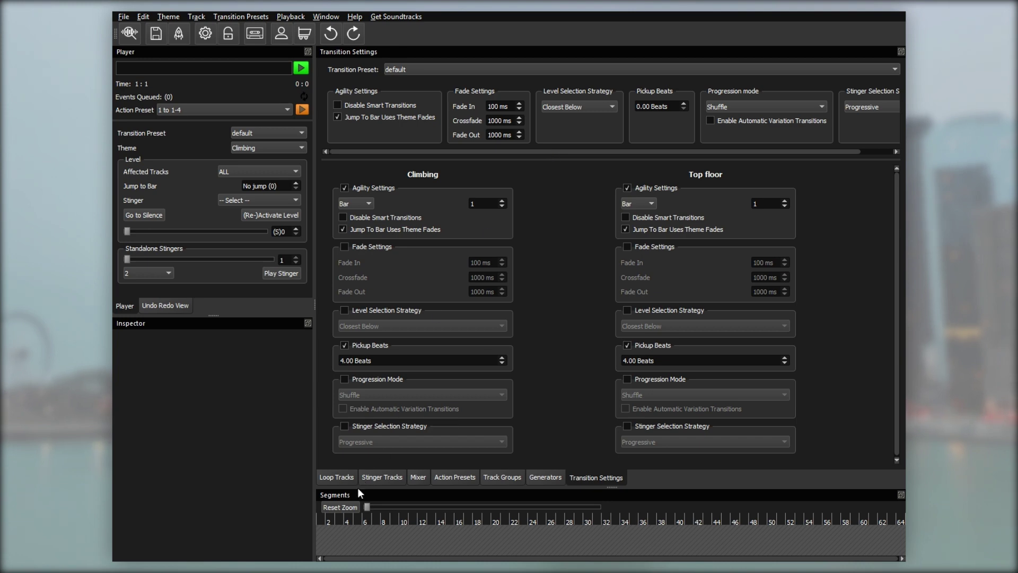
pyautogui.click(336, 477)
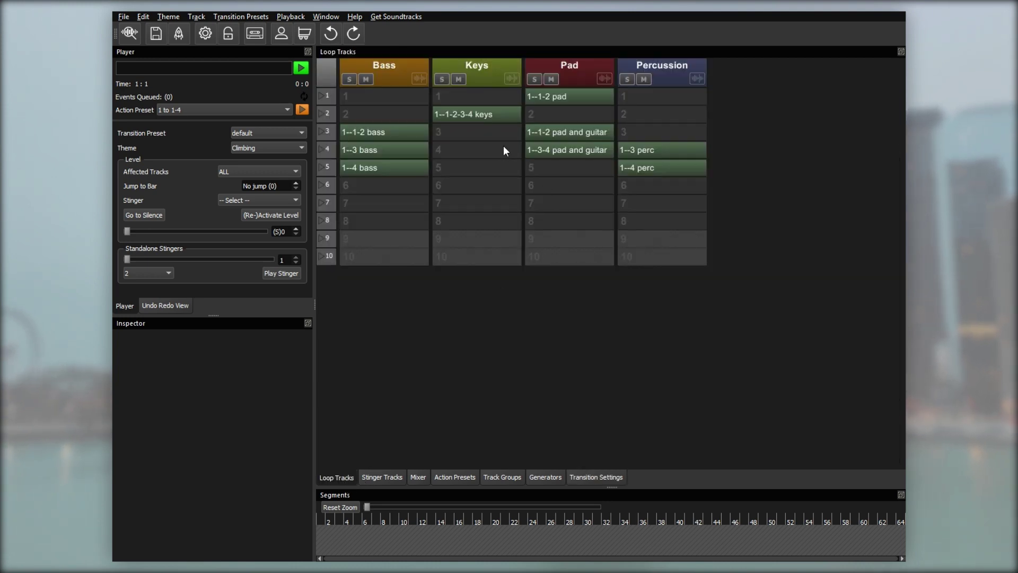
pyautogui.click(462, 150)
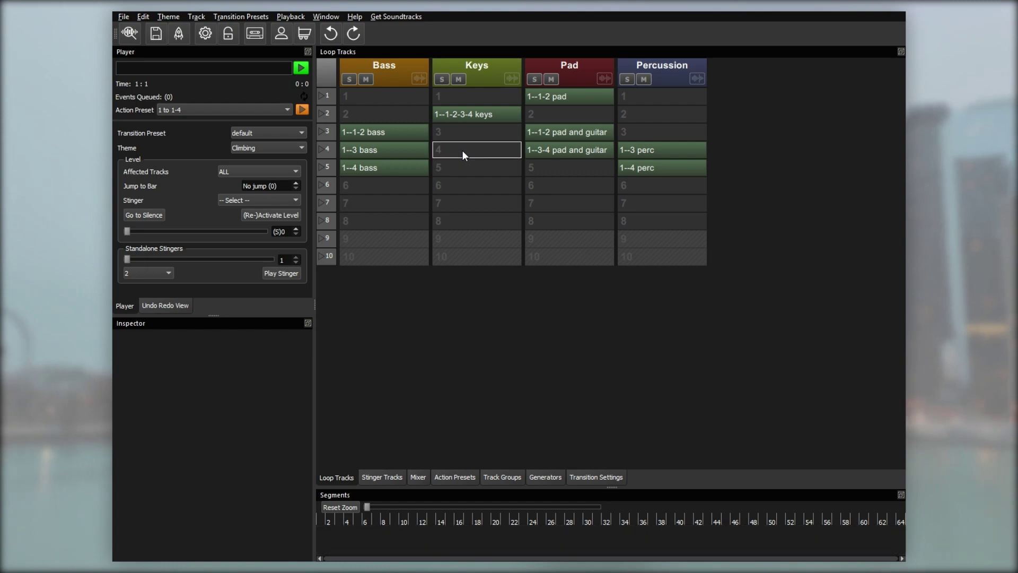
pyautogui.click(501, 115)
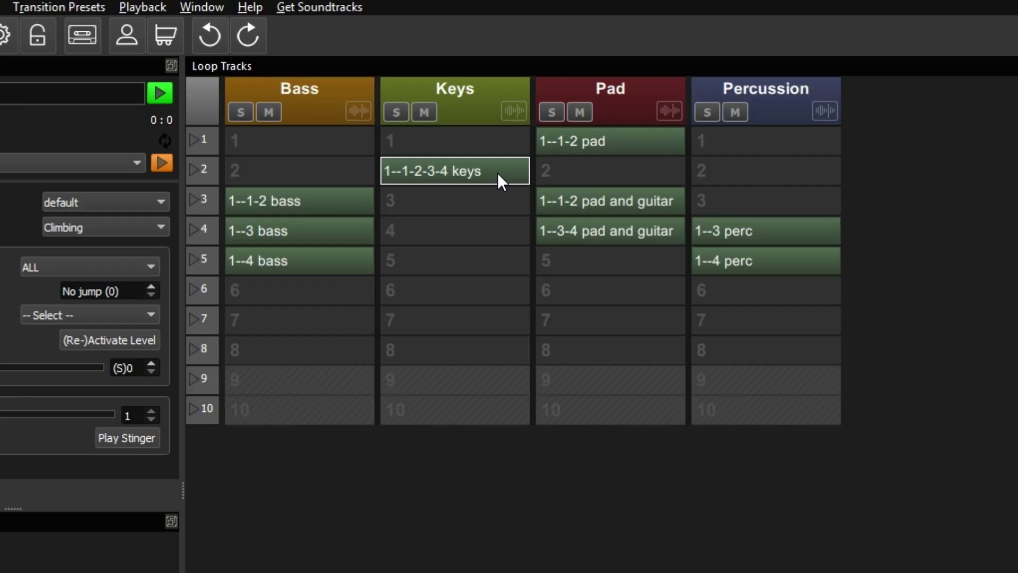